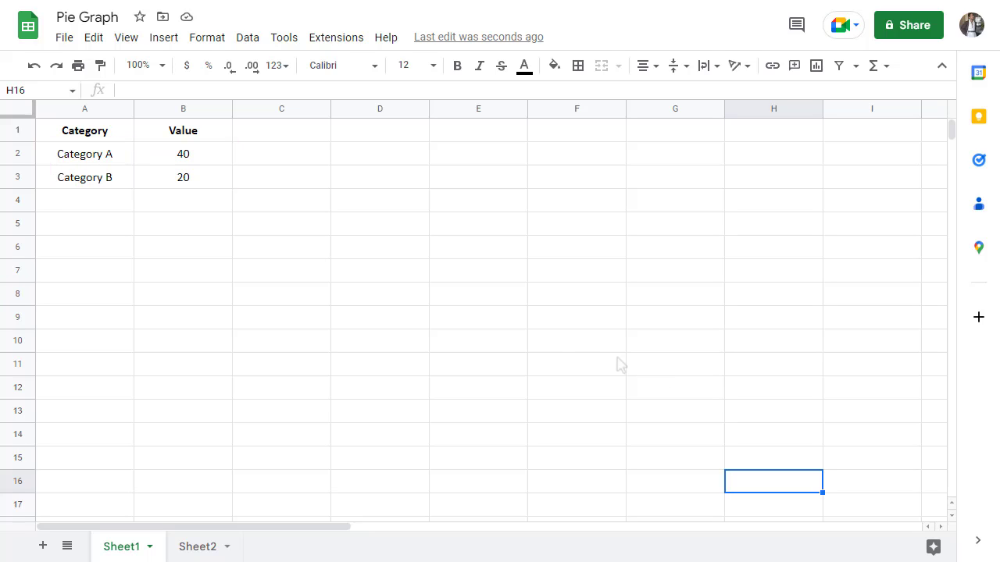
- Insert a pie chart of A2:B3 on Sheet1, showing Category A 66.7% and Category B 33.3%
{"action": "left_click_drag", "start_coordinate": [92, 161], "coordinate": [192, 182]}
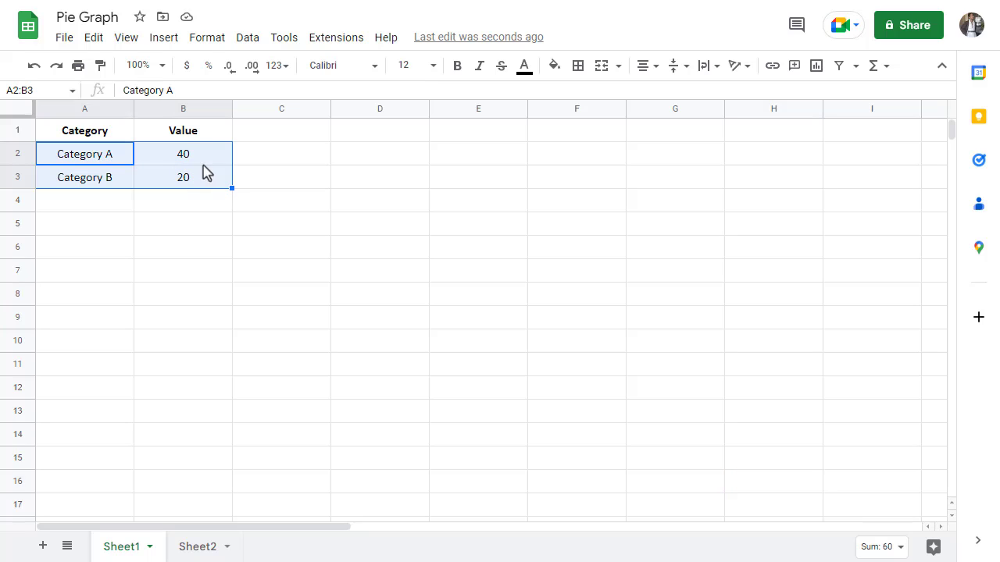
{"action": "left_click", "coordinate": [165, 39]}
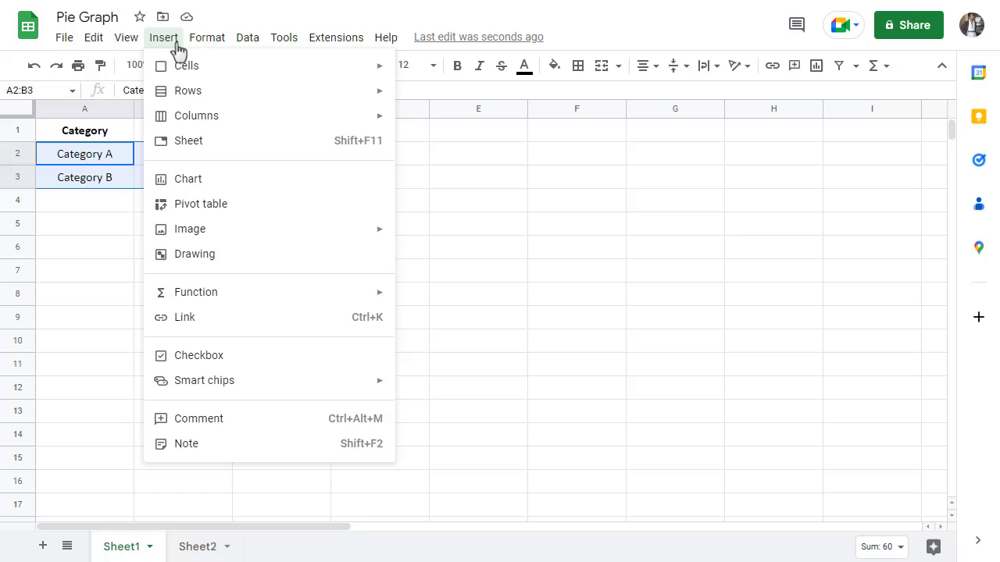
{"action": "left_click", "coordinate": [224, 179]}
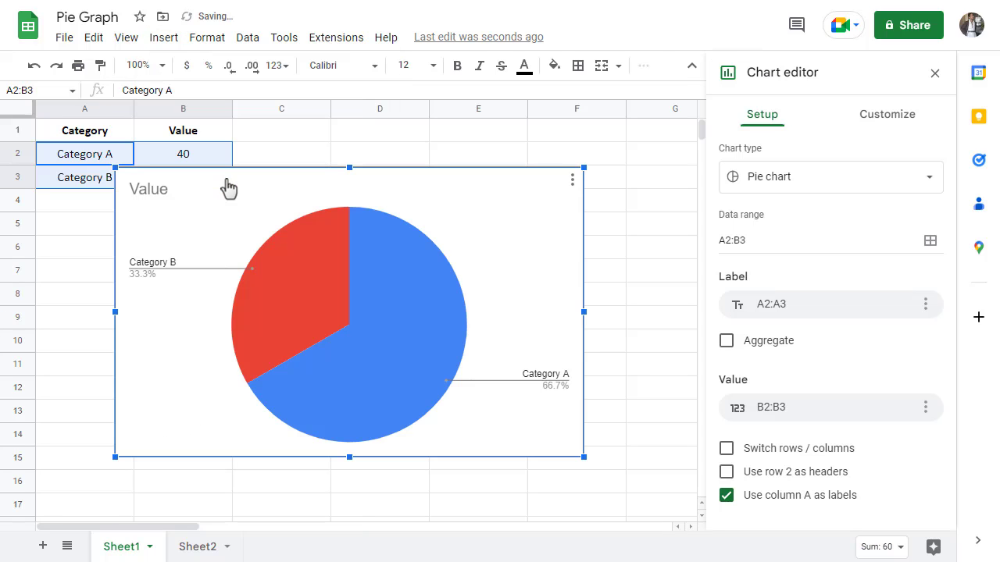
{"action": "left_click", "coordinate": [291, 146]}
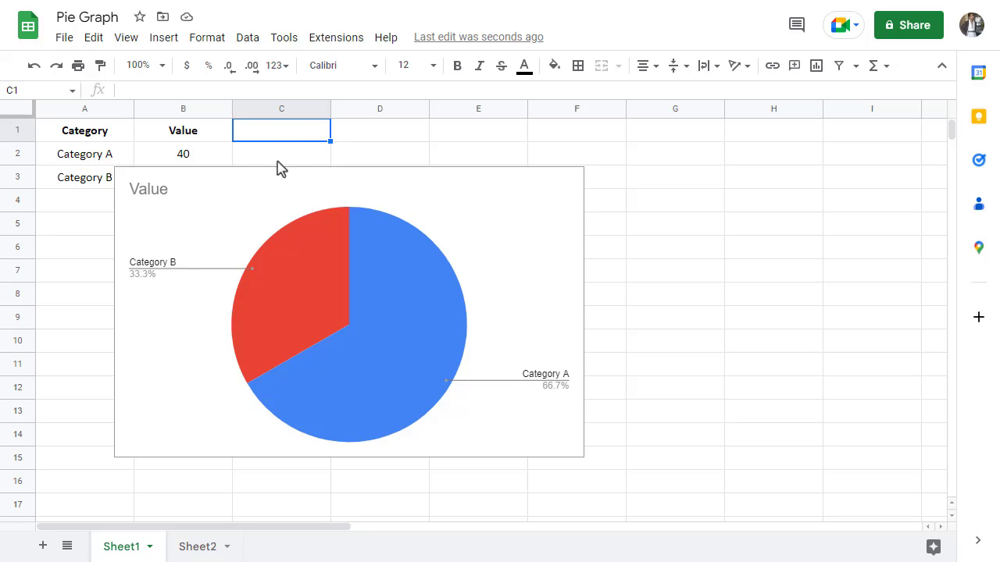
{"action": "left_click", "coordinate": [263, 192]}
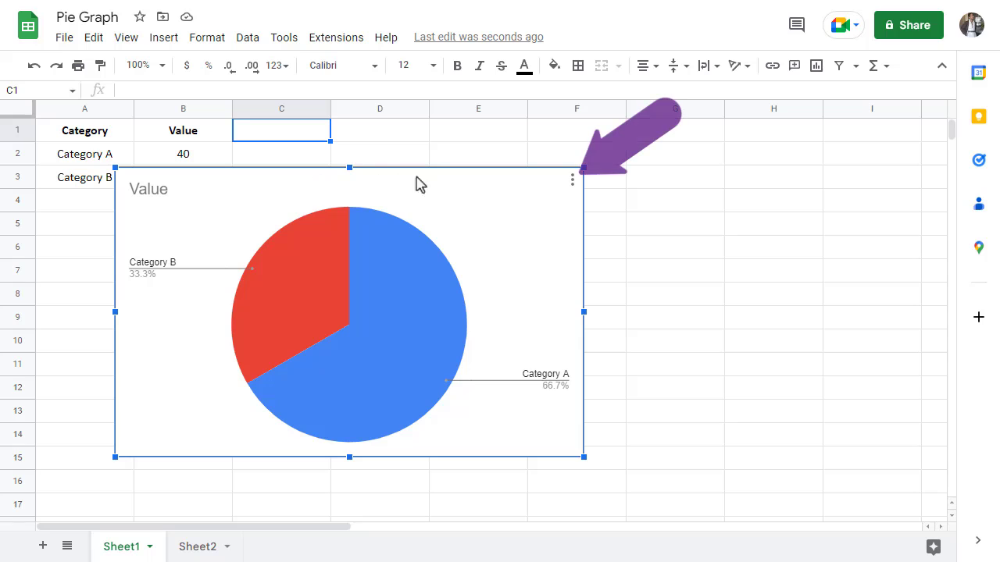
{"action": "left_click", "coordinate": [572, 180]}
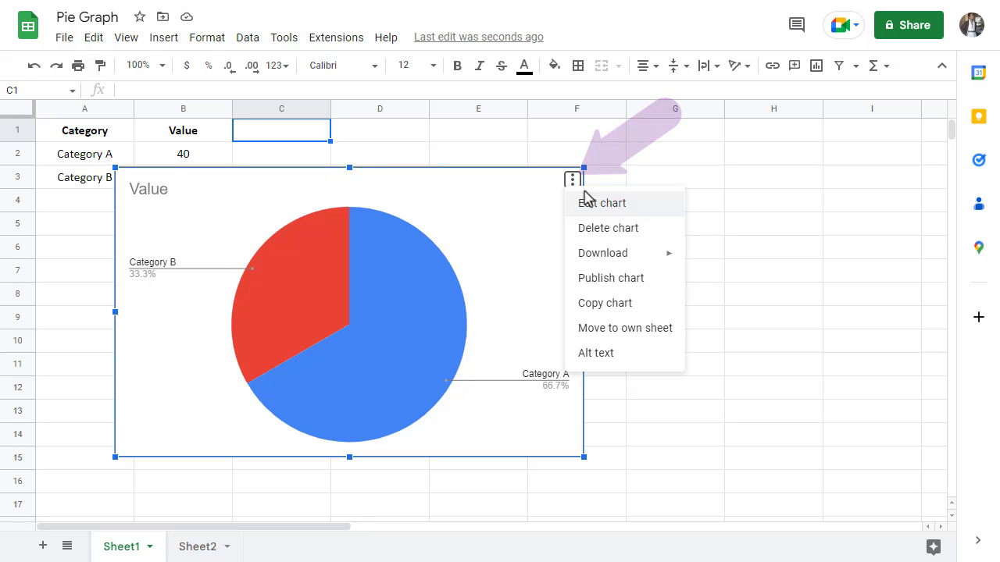
{"action": "left_click", "coordinate": [602, 204]}
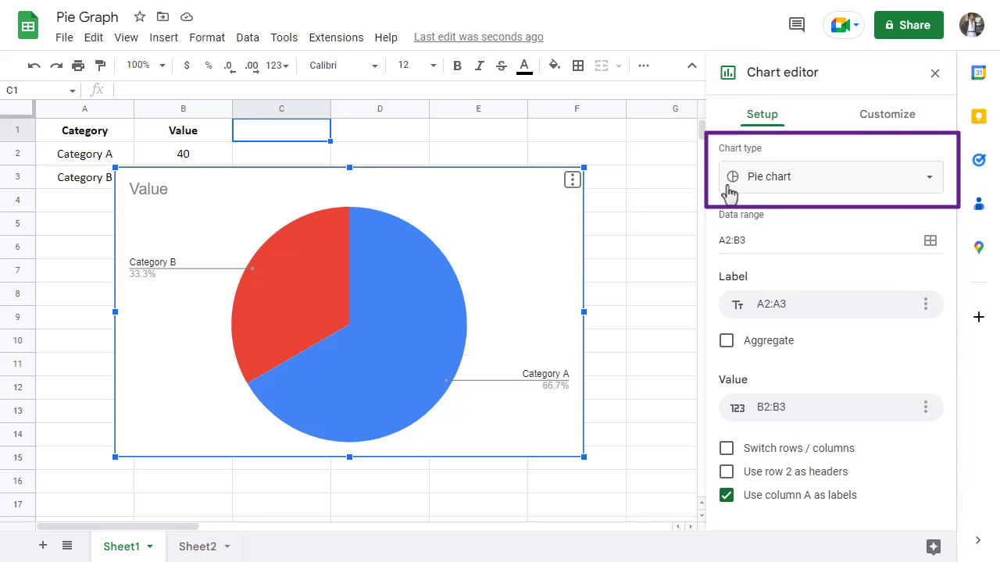
{"action": "left_click", "coordinate": [753, 182]}
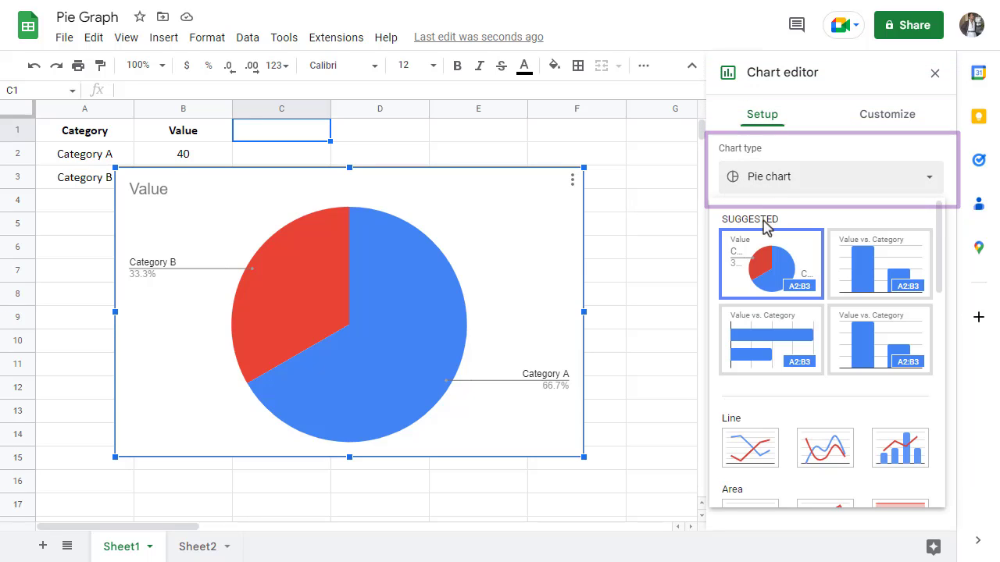
{"action": "left_click", "coordinate": [760, 267]}
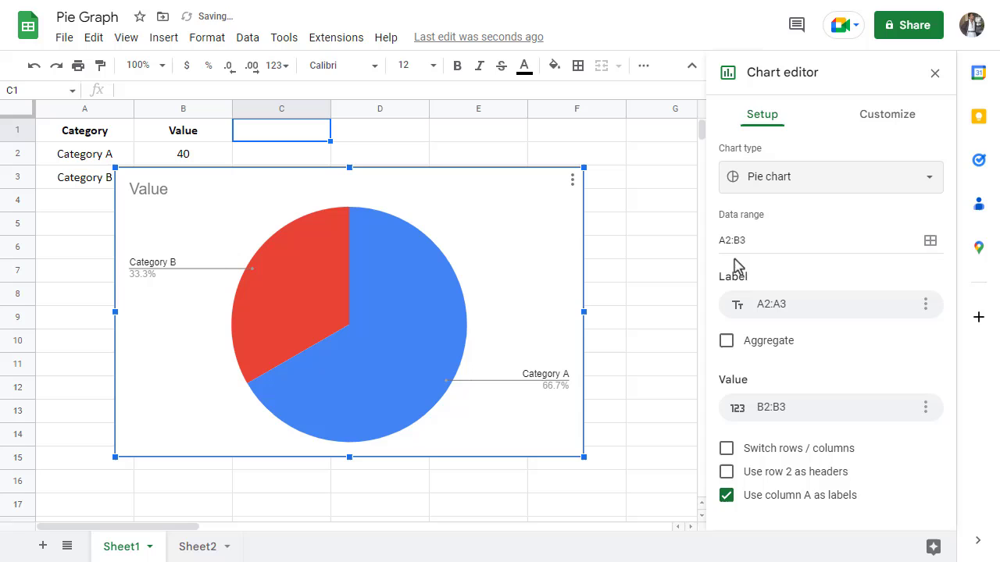
{"action": "left_click", "coordinate": [678, 273]}
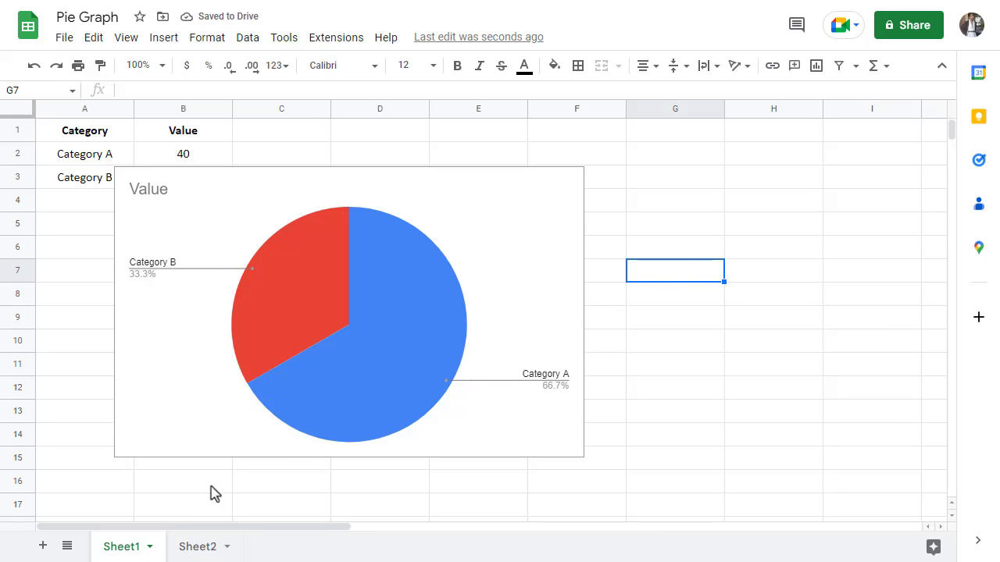
- On Sheet2, enter =B2/SUM($B$2:$B$5) in C2 so Category A's share reads 0.1
{"action": "left_click", "coordinate": [185, 551]}
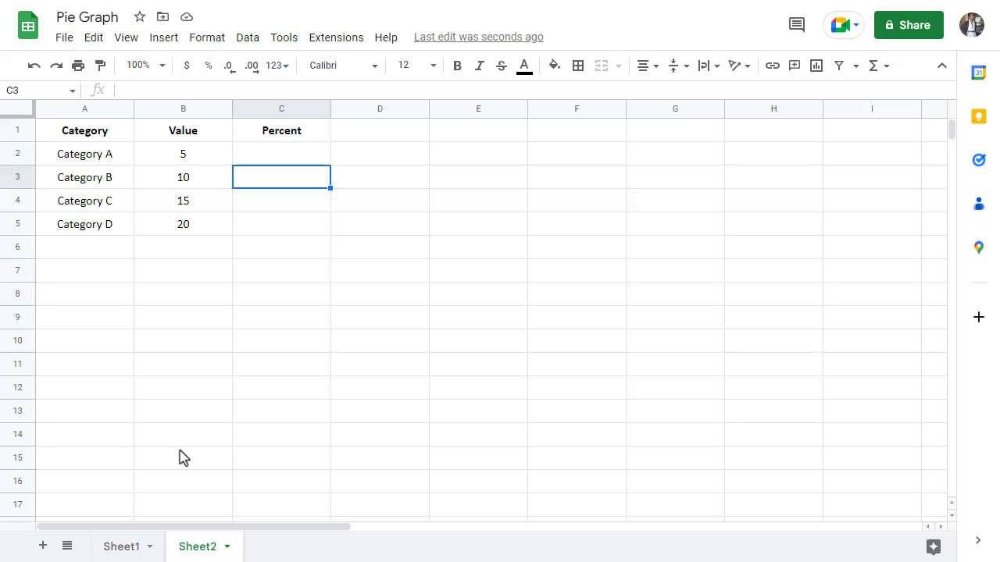
{"action": "left_click", "coordinate": [267, 164]}
{"action": "type", "text": "="}
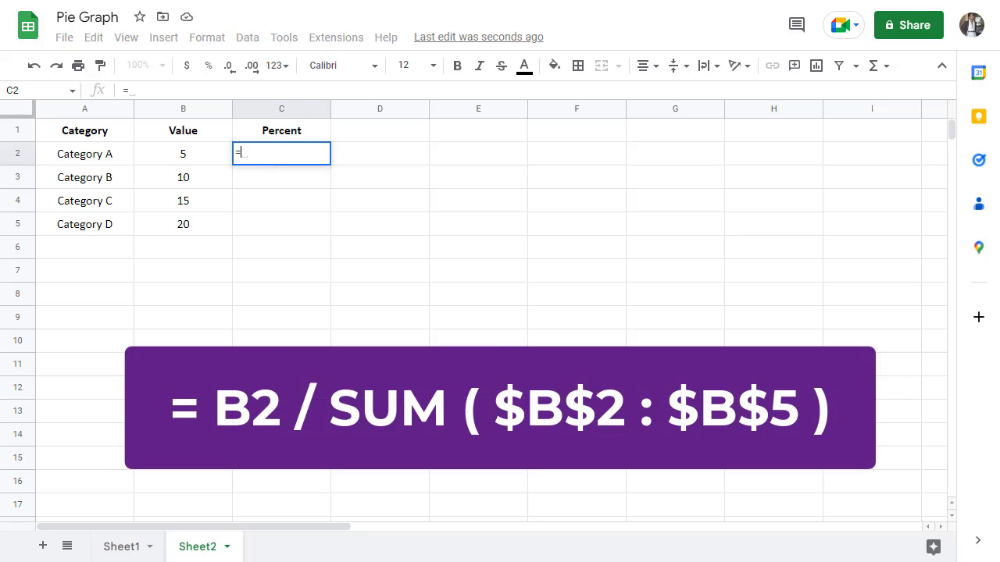
{"action": "type", "text": "B2/SUM"}
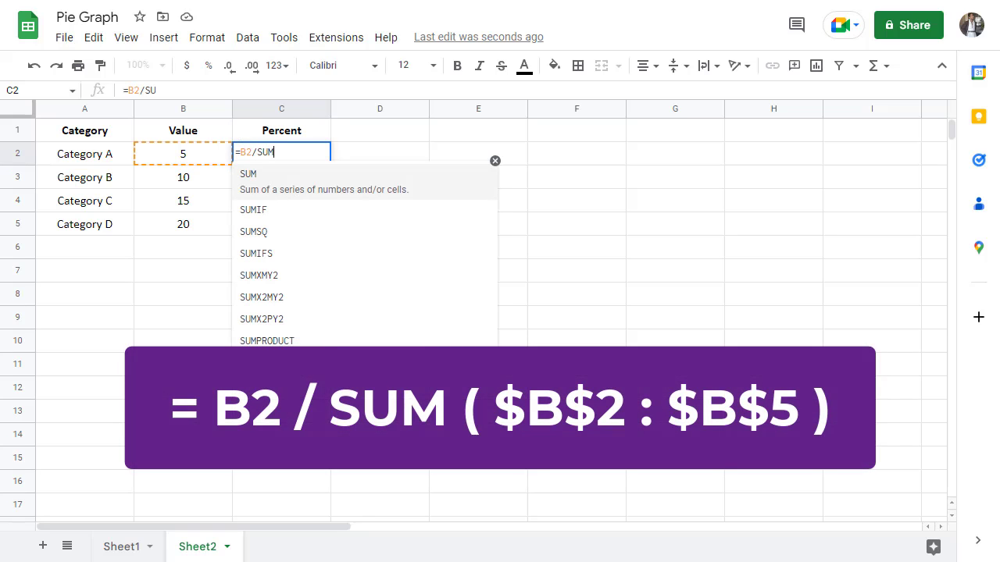
{"action": "type", "text": "($"}
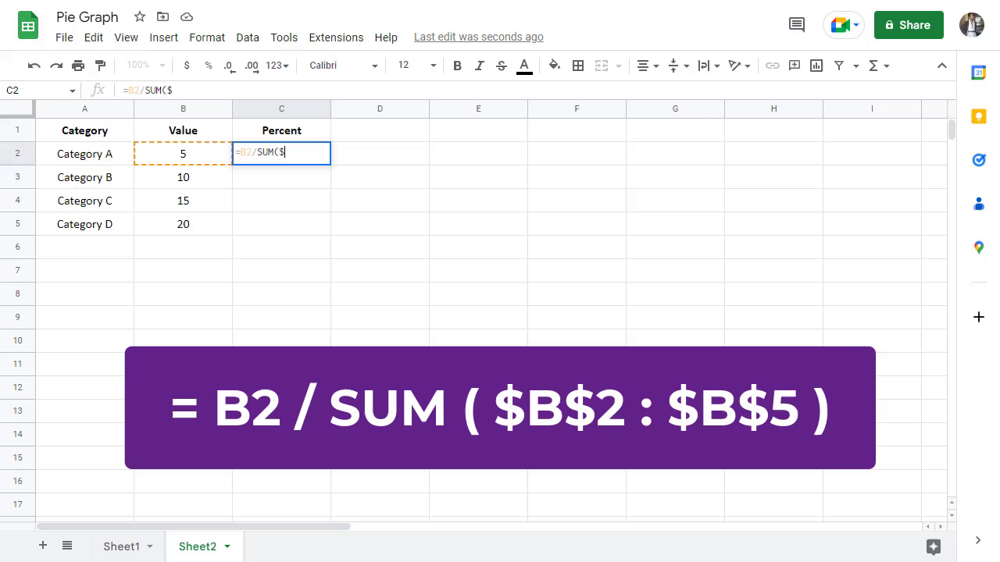
{"action": "type", "text": "B$2:"}
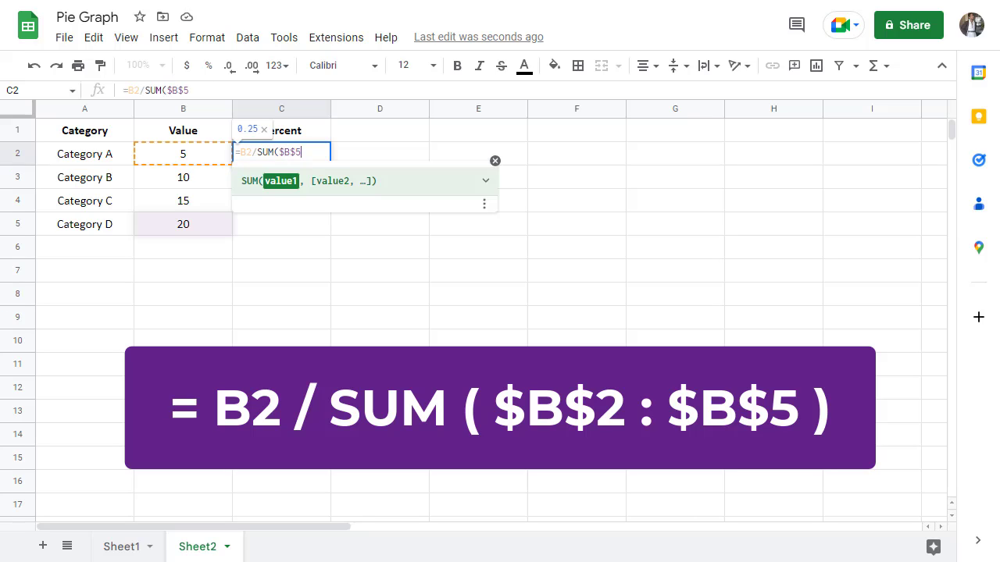
{"action": "type", "text": "$B"}
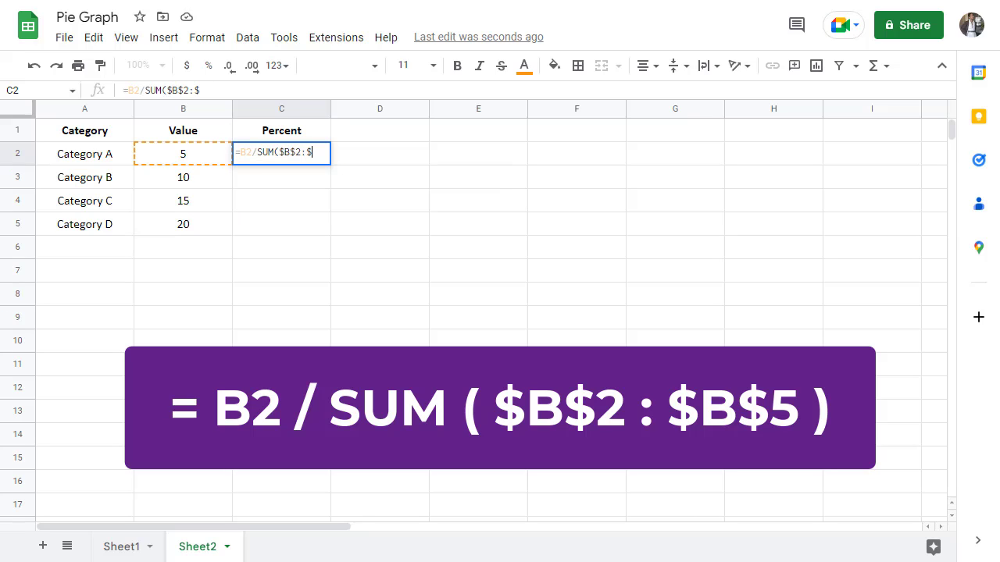
{"action": "type", "text": "$5)"}
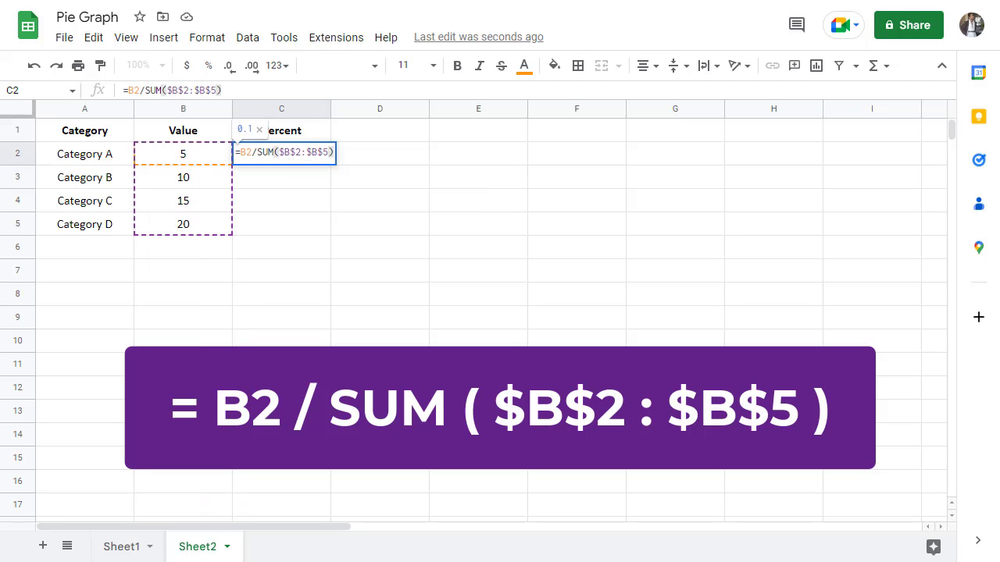
{"action": "key", "text": "Return"}
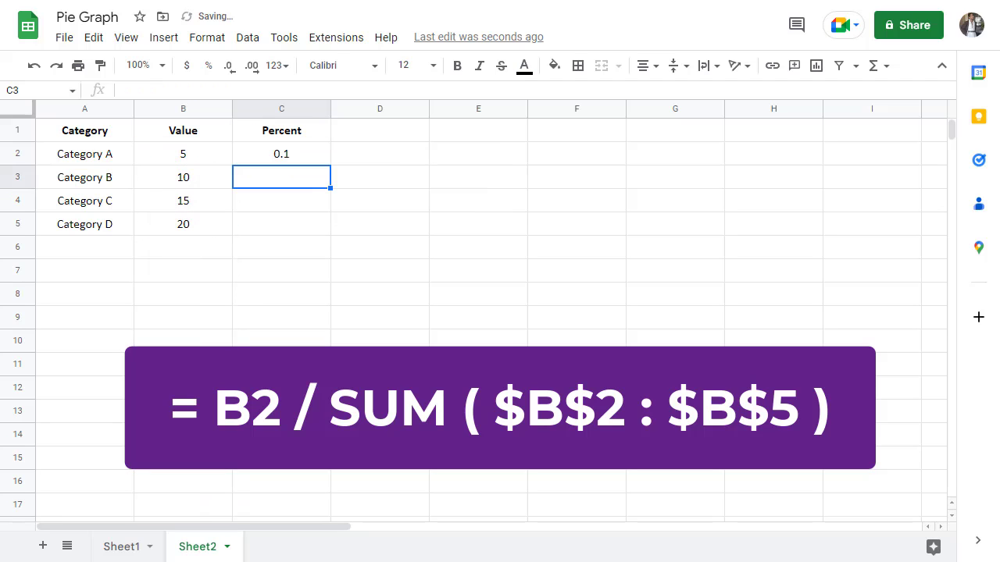
{"action": "left_click", "coordinate": [269, 160]}
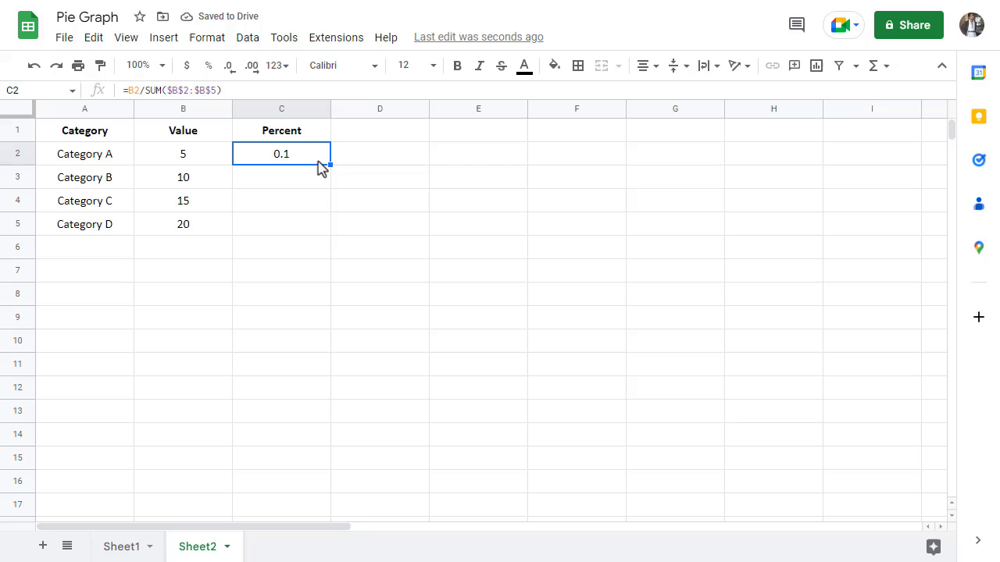
- Fill the share formula from C2 down to C5 and check C3:C5 read 0.2, 0.3, 0.4
{"action": "left_click_drag", "start_coordinate": [330, 164], "coordinate": [331, 225]}
{"action": "left_click", "coordinate": [387, 223]}
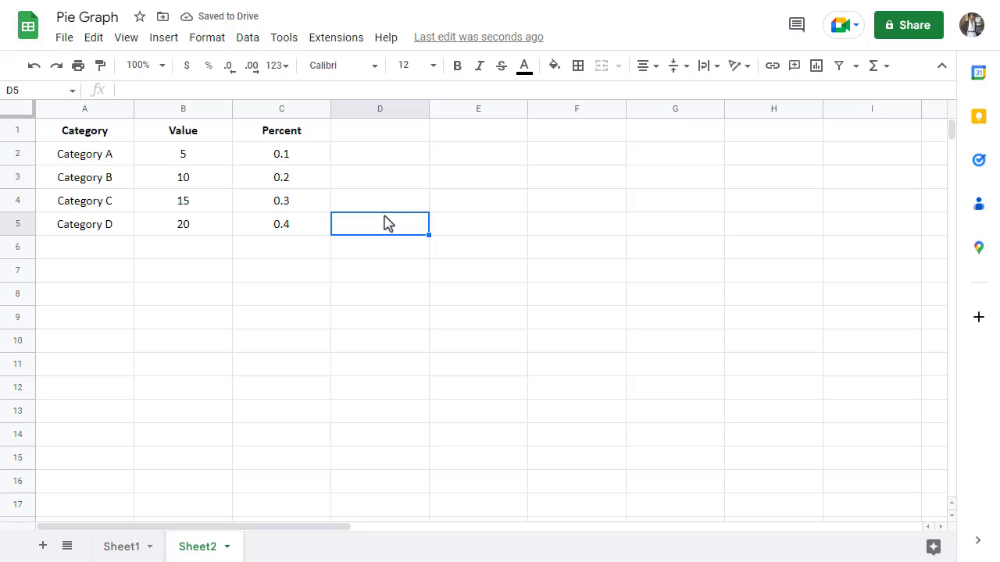
{"action": "left_click", "coordinate": [320, 161]}
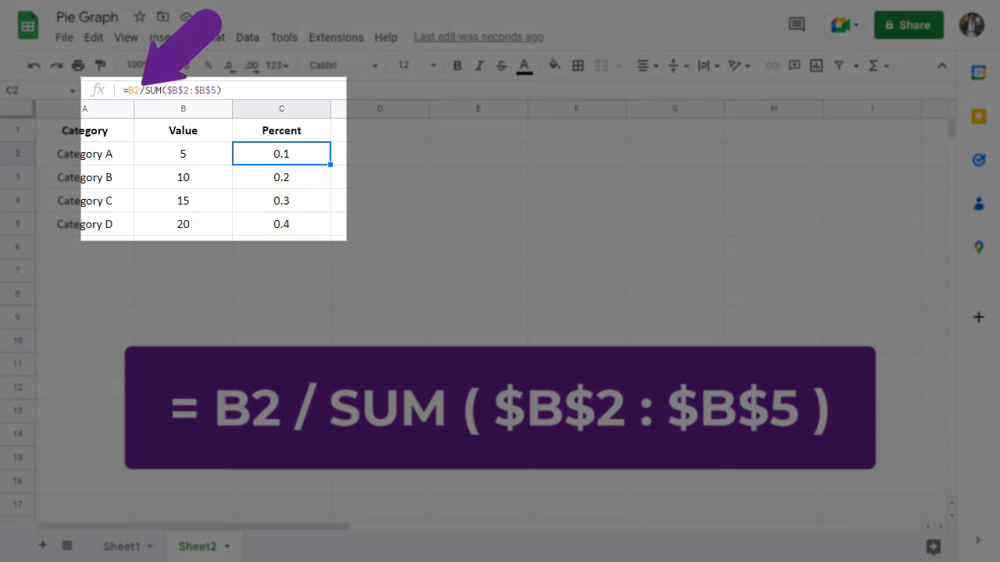
{"action": "left_click", "coordinate": [282, 178]}
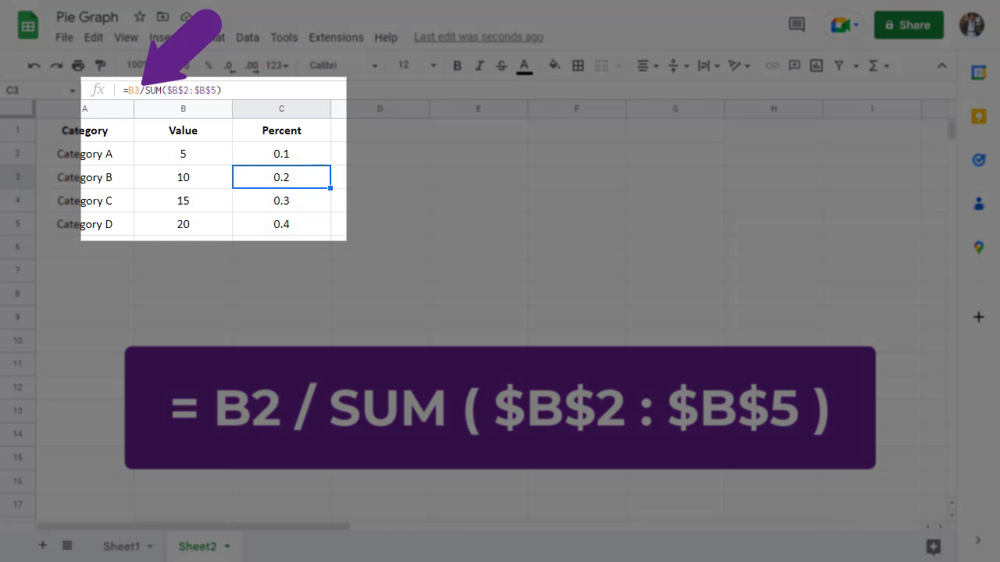
{"action": "left_click", "coordinate": [281, 201]}
{"action": "left_click", "coordinate": [281, 224]}
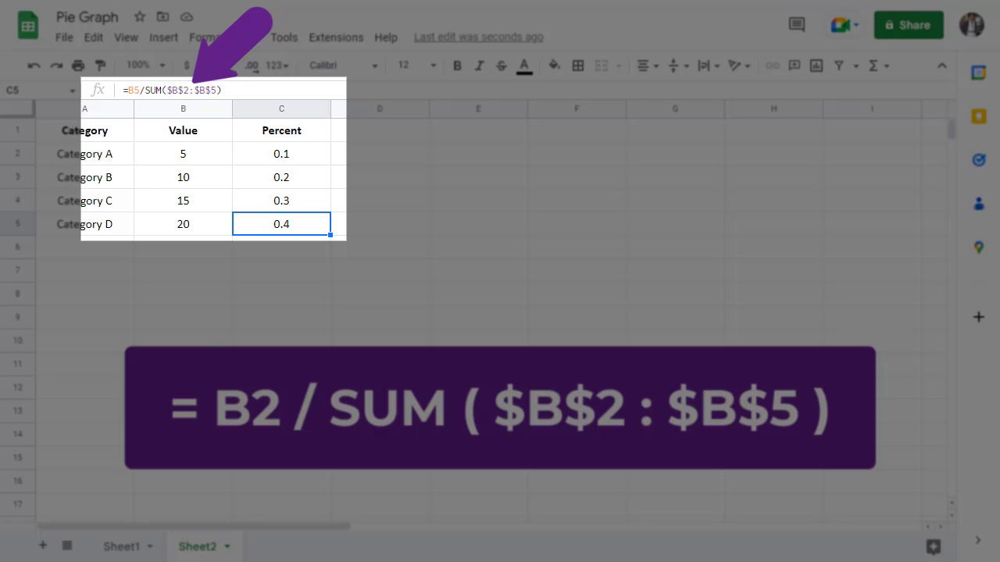
{"action": "key", "text": "Up"}
{"action": "key", "text": "Up"}
{"action": "key", "text": "Up"}
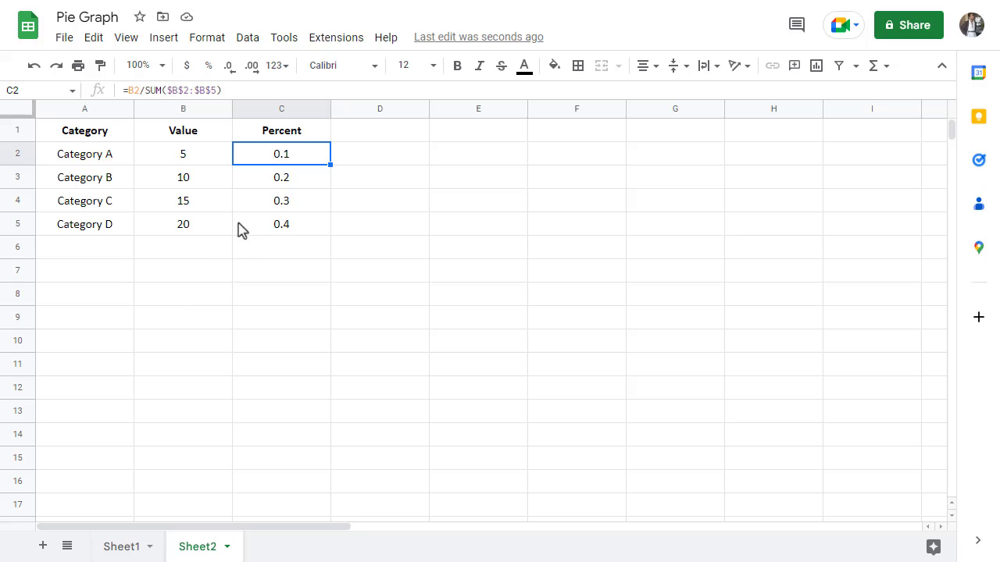
- Format C2:C5 as Percent so the values read 10.00% through 40.00%
{"action": "left_click_drag", "start_coordinate": [273, 157], "coordinate": [284, 226]}
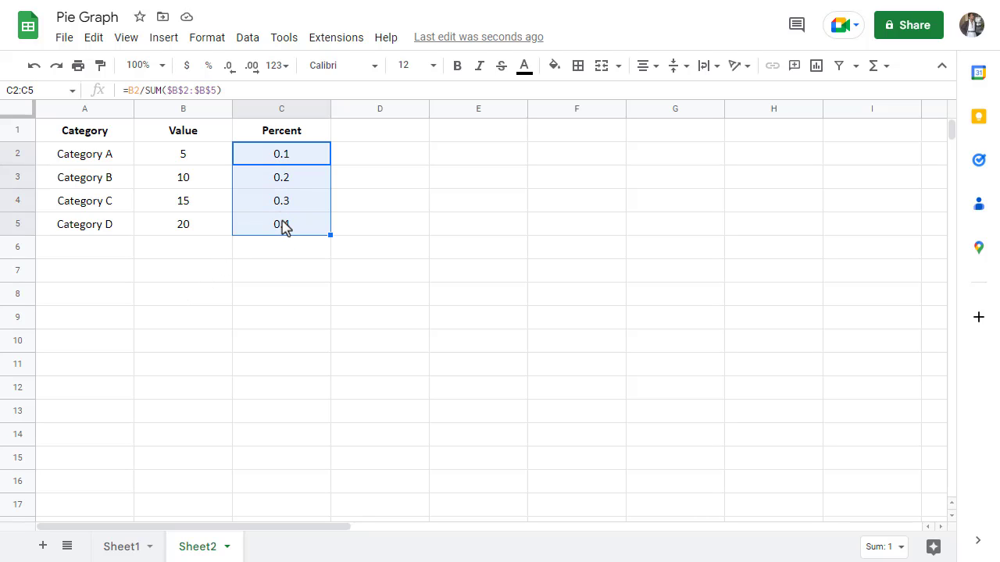
{"action": "left_click", "coordinate": [282, 69]}
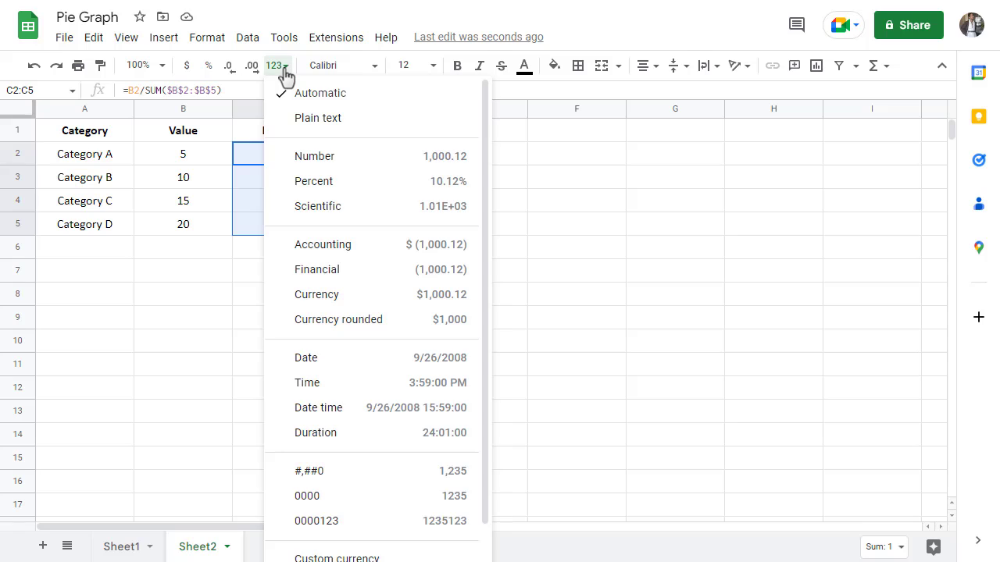
{"action": "left_click", "coordinate": [351, 186]}
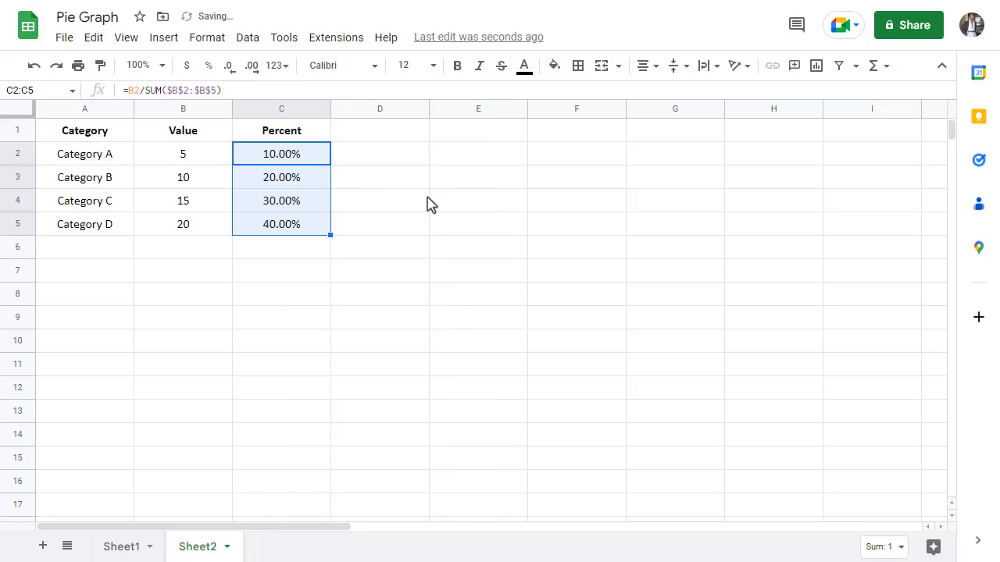
{"action": "left_click", "coordinate": [462, 211]}
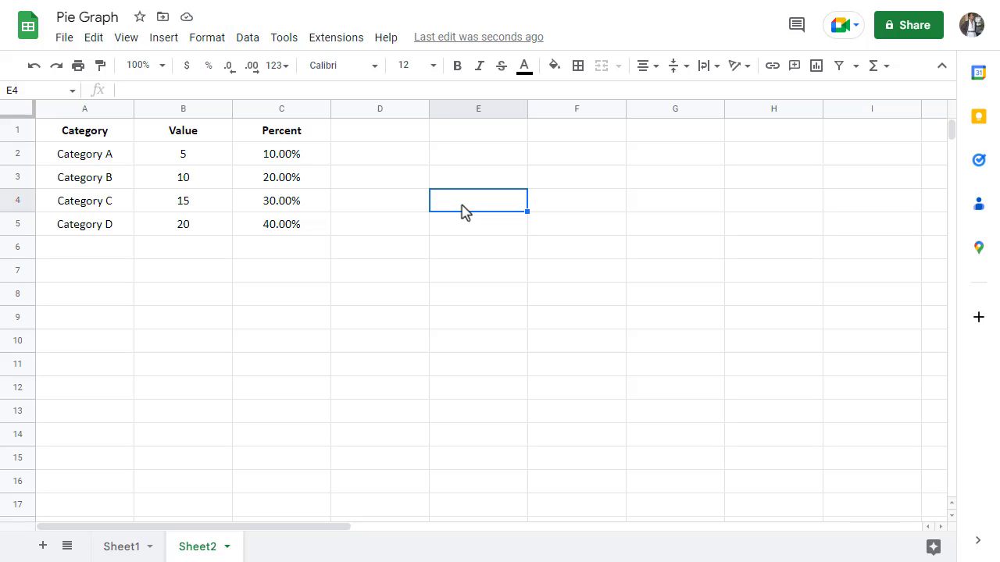
- Chart categories A2:A5 against Percent C2:C5 as a horizontal bar chart on Sheet2
{"action": "left_click_drag", "start_coordinate": [114, 166], "coordinate": [107, 229]}
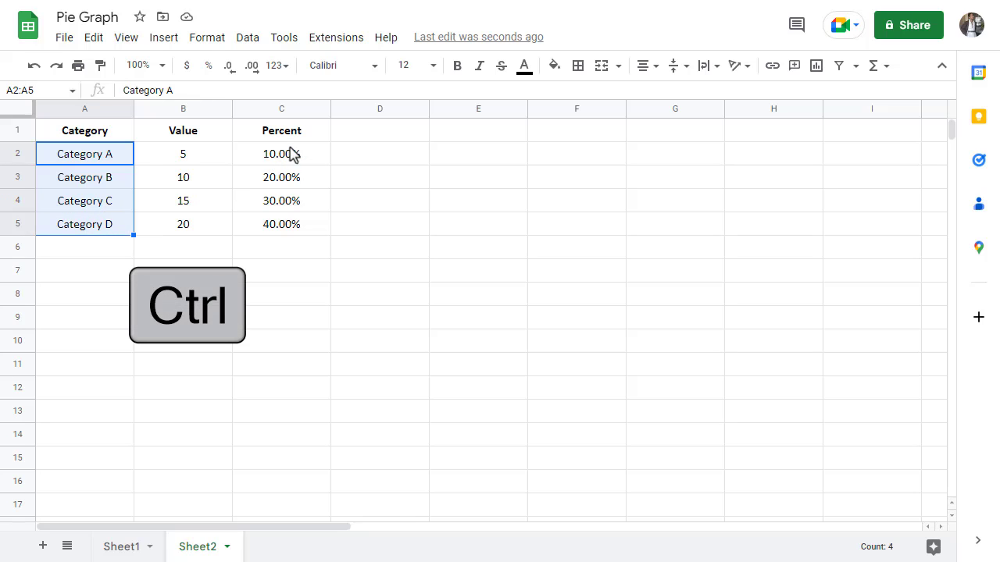
{"action": "left_click_drag", "start_coordinate": [290, 154], "coordinate": [300, 230]}
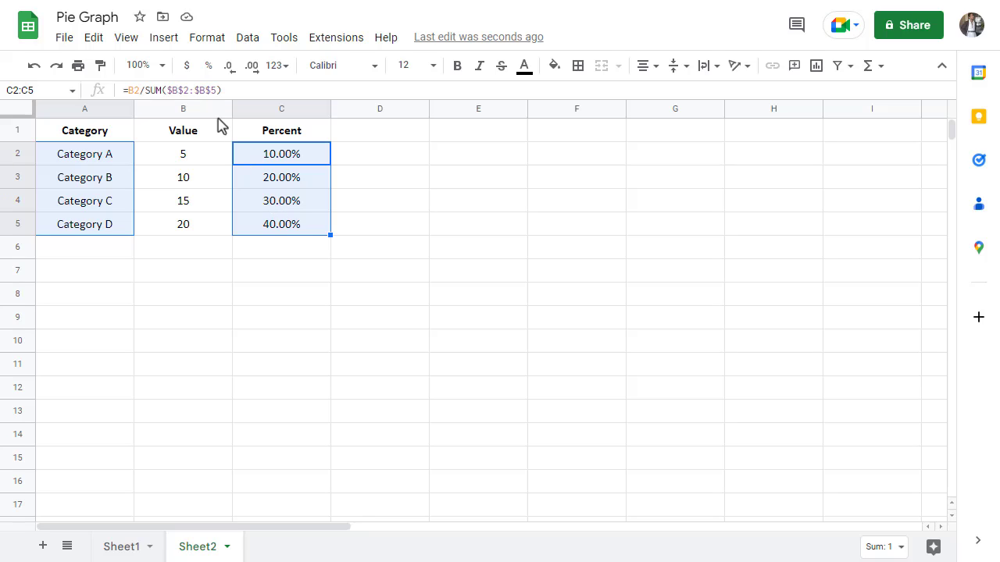
{"action": "left_click", "coordinate": [177, 44]}
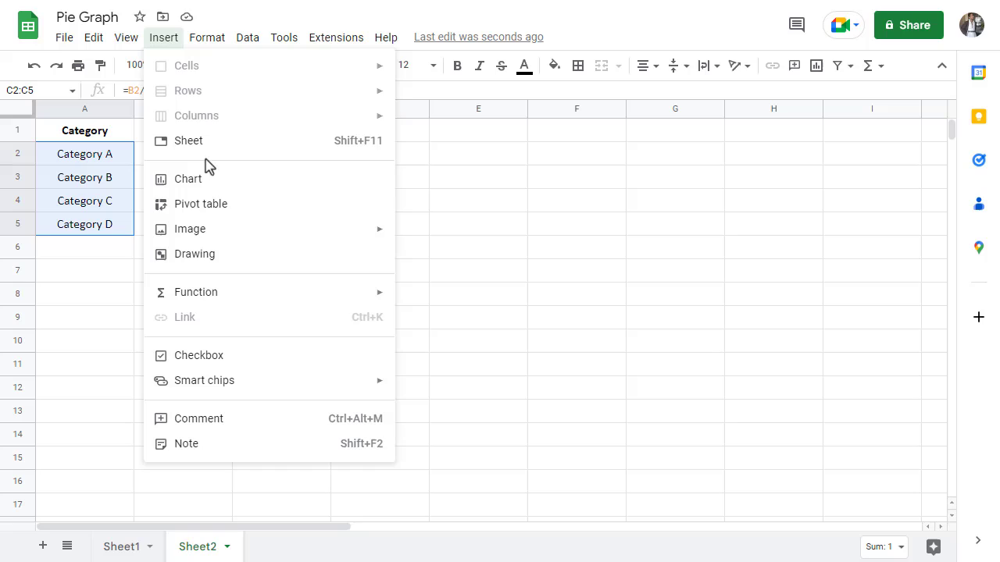
{"action": "left_click", "coordinate": [212, 185]}
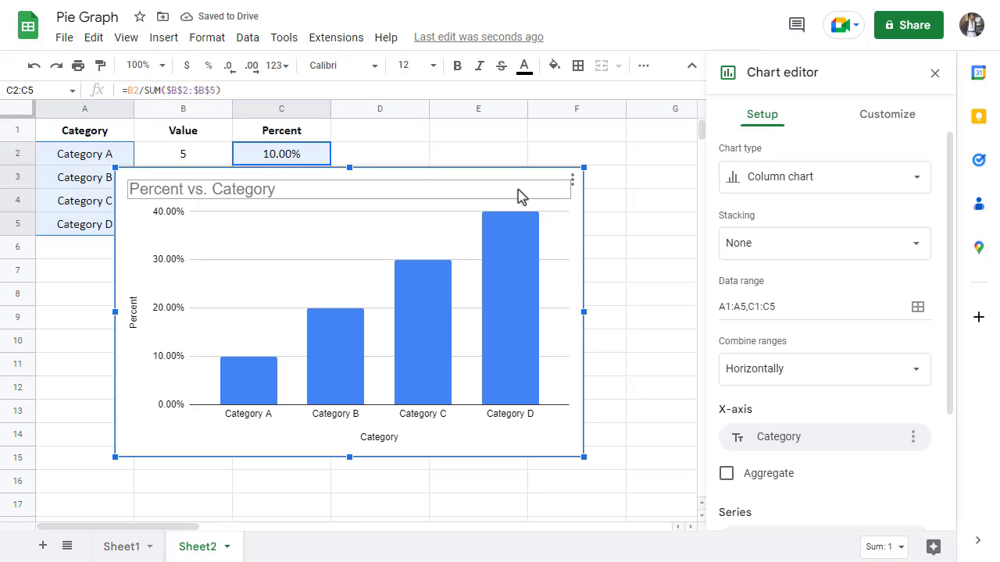
{"action": "left_click", "coordinate": [744, 190]}
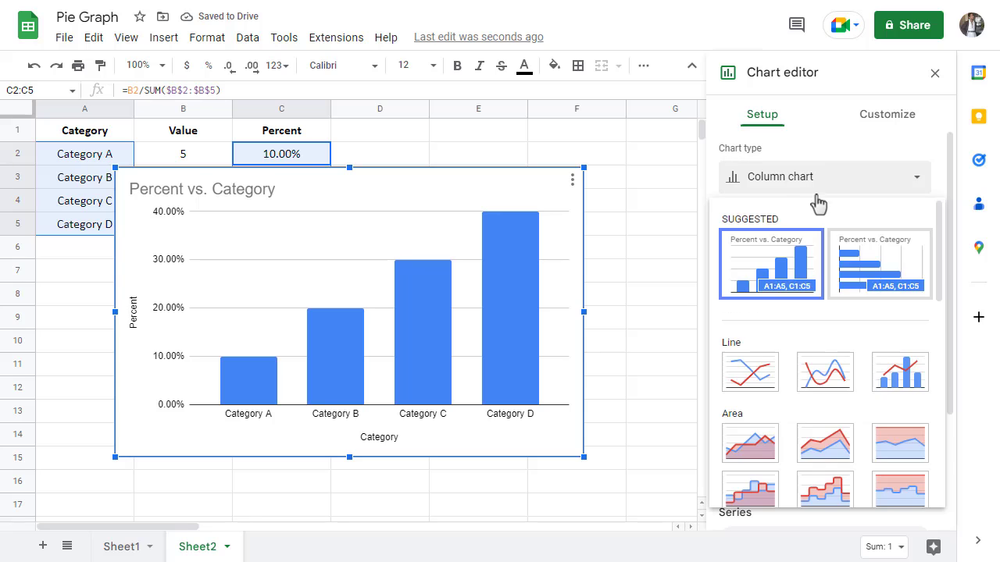
{"action": "left_click", "coordinate": [857, 256]}
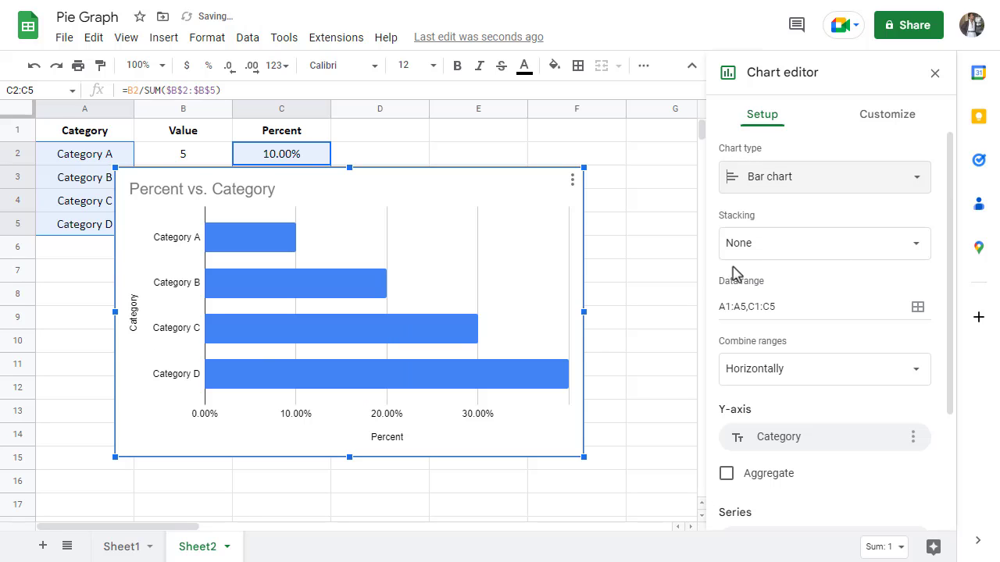
{"action": "left_click", "coordinate": [673, 279]}
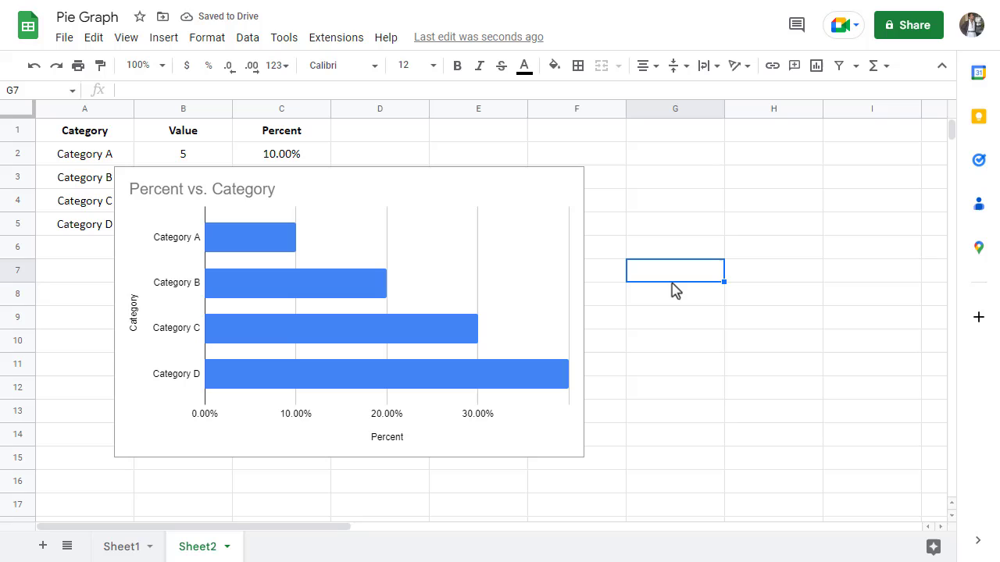